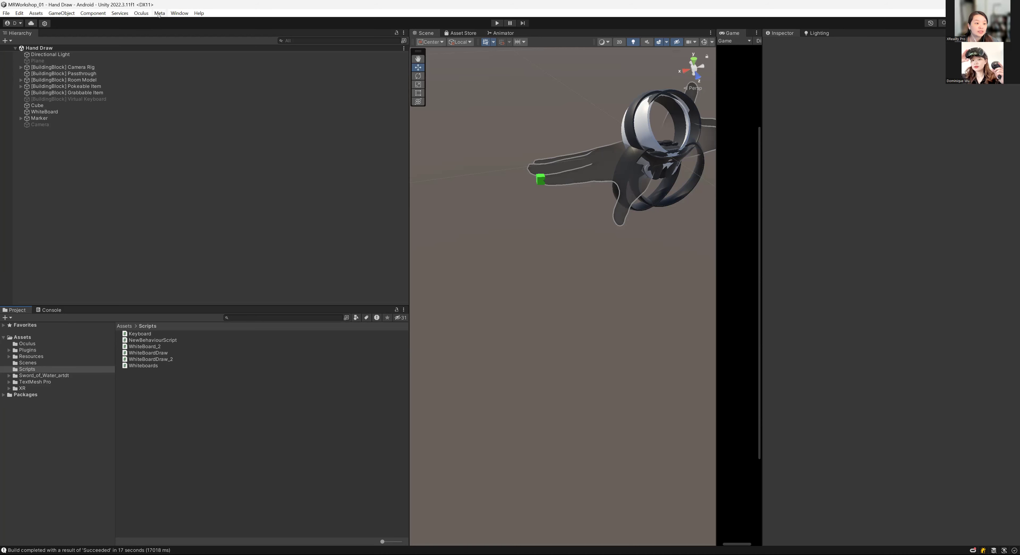
- Open the Oculus Building Blocks library and look over the available XR blocks
{"action": "left_click", "coordinate": [159, 16]}
{"action": "mouse_move", "coordinate": [141, 13]}
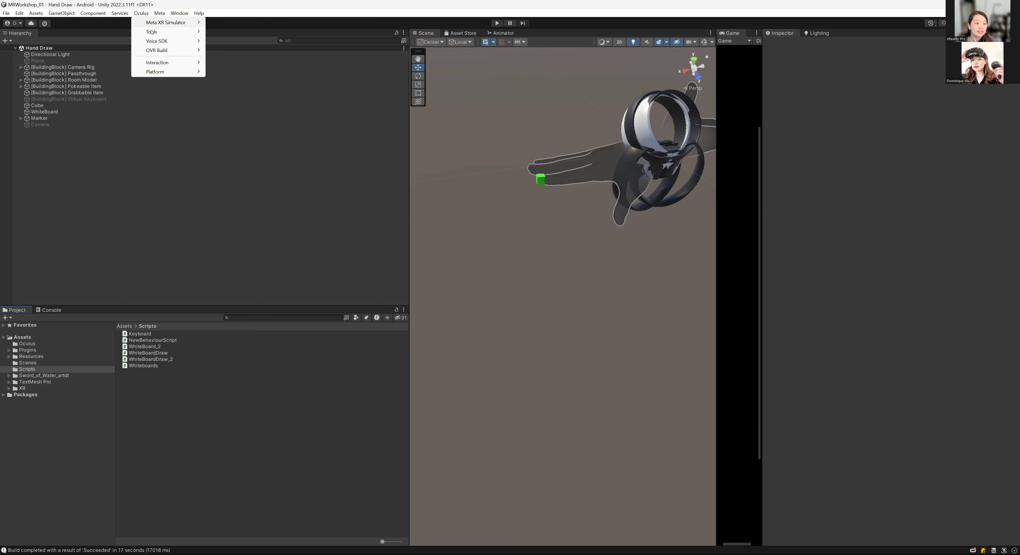
{"action": "mouse_move", "coordinate": [201, 31]}
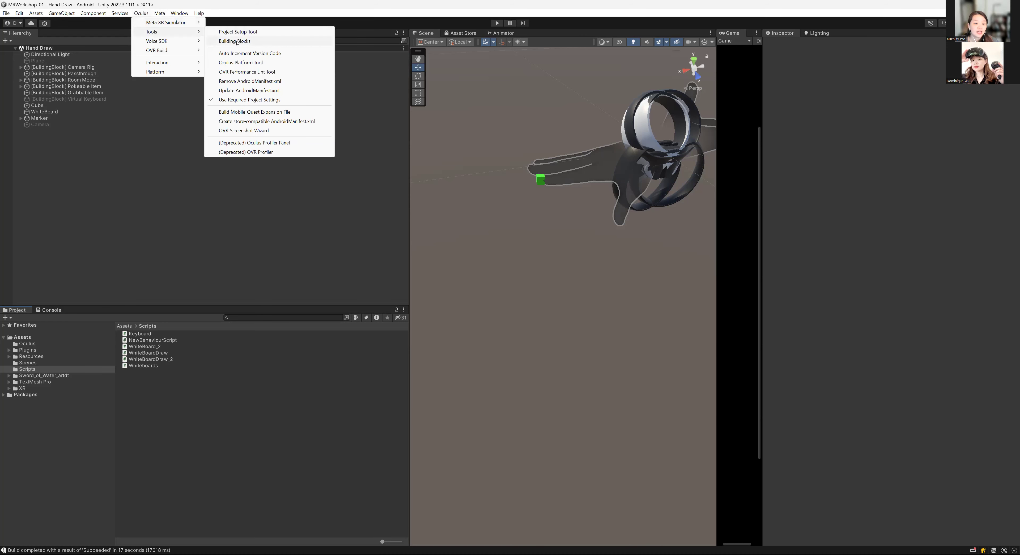
{"action": "left_click", "coordinate": [234, 41]}
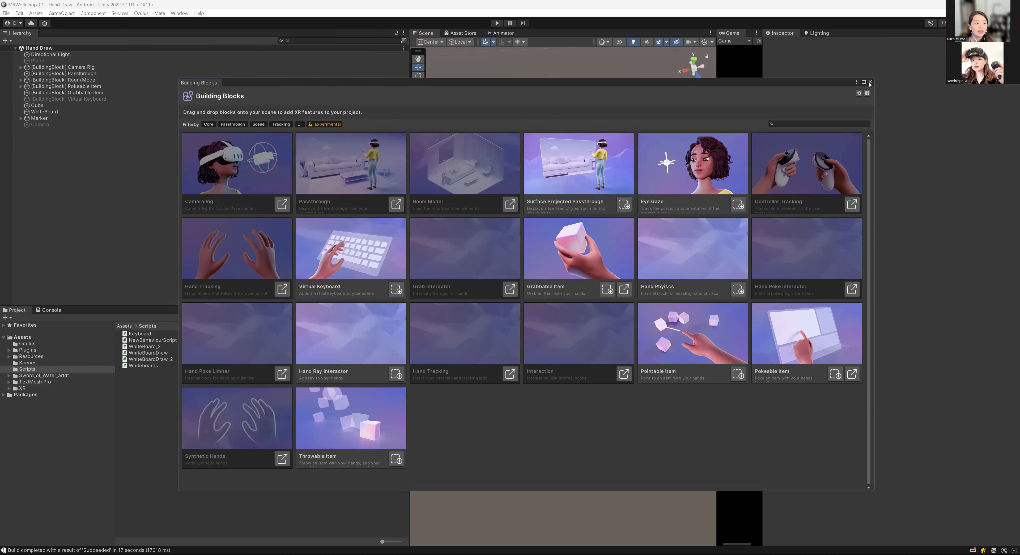
- Select the WhiteBoard object, frame it in the scene and examine its Whiteboards script component
{"action": "left_click", "coordinate": [105, 115]}
{"action": "left_click", "coordinate": [107, 113]}
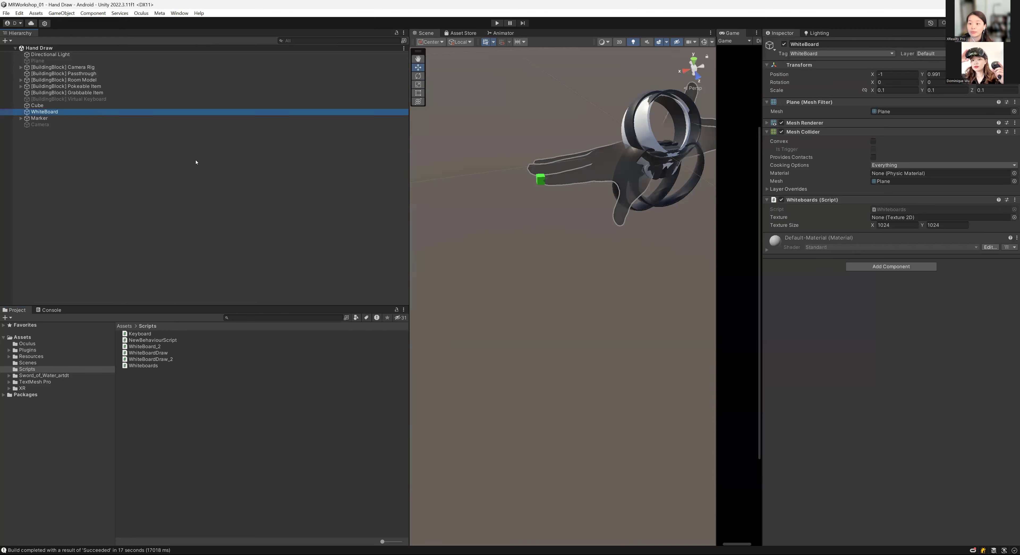
{"action": "scroll", "coordinate": [485, 294], "scroll_direction": "down", "scroll_amount": 4}
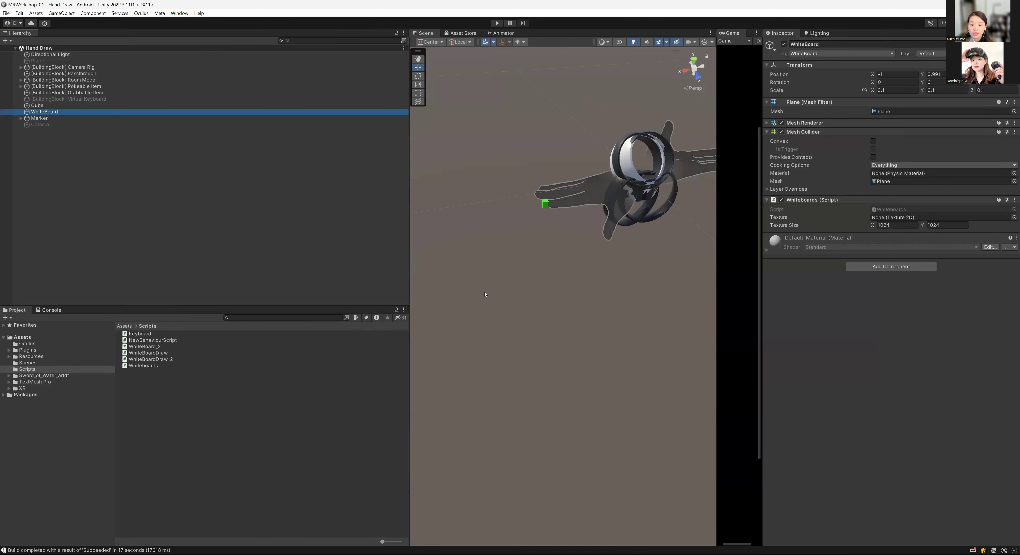
{"action": "scroll", "coordinate": [476, 299], "scroll_direction": "down", "scroll_amount": 8}
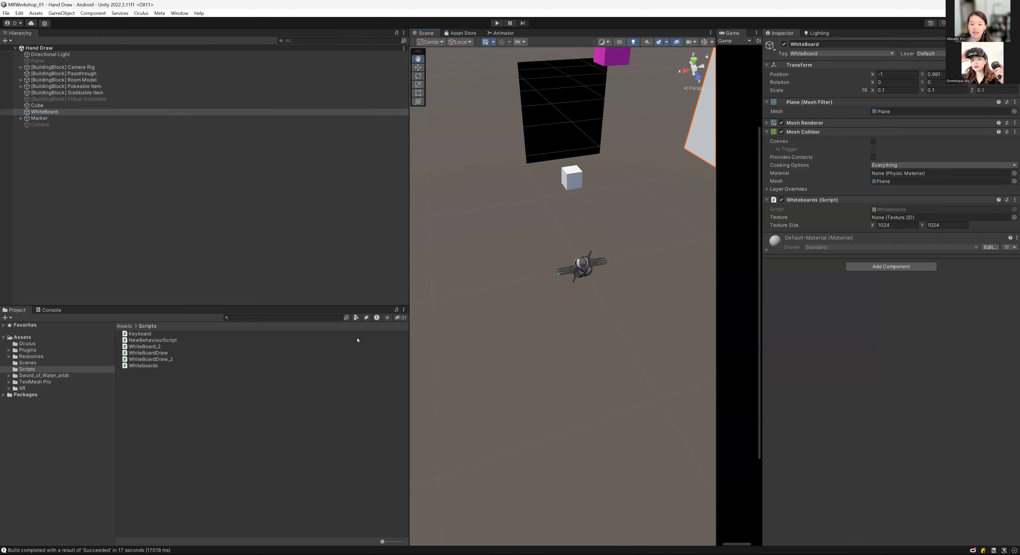
{"action": "key", "text": "f"}
{"action": "middle_click_drag", "start_coordinate": [452, 323], "coordinate": [582, 266]}
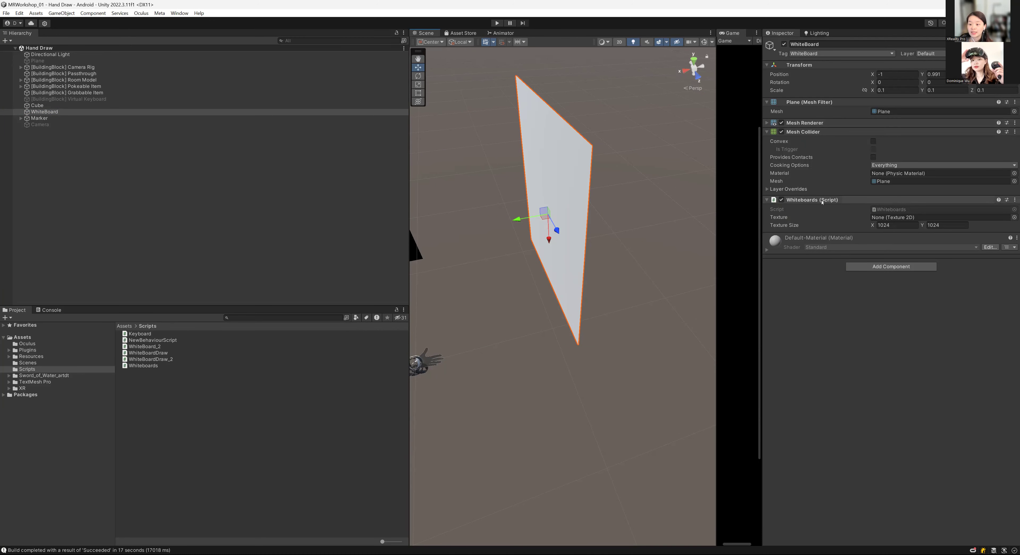
- Select the Marker object to examine its White Board Draw script settings, and widen the Scene view
{"action": "left_click", "coordinate": [136, 118]}
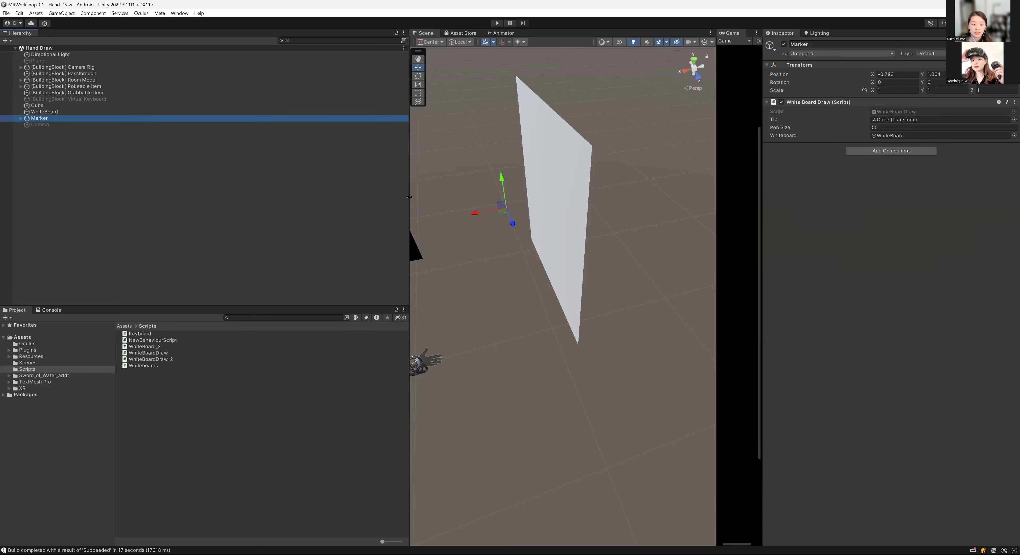
{"action": "left_click_drag", "start_coordinate": [409, 194], "coordinate": [335, 194]}
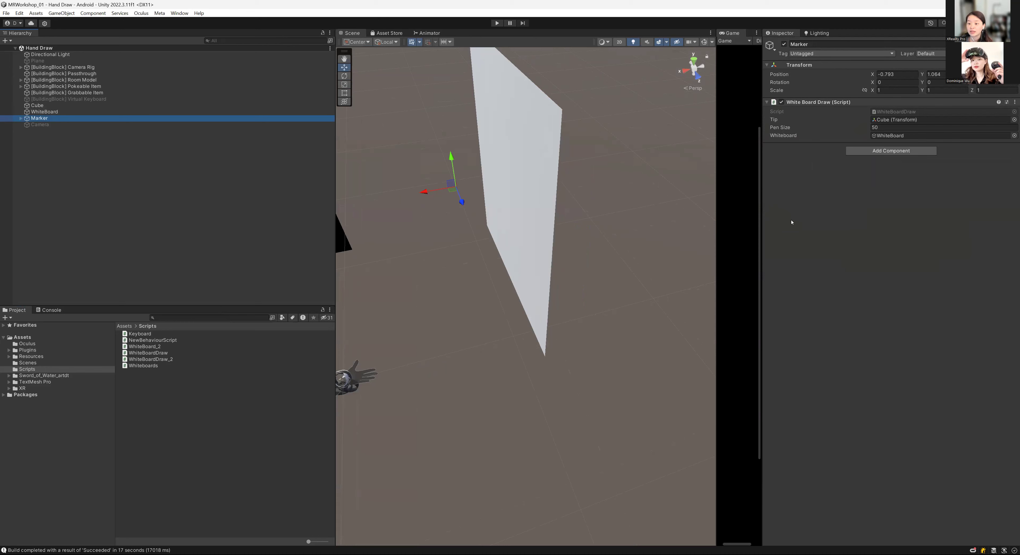
{"action": "middle_click_drag", "start_coordinate": [629, 221], "coordinate": [653, 225]}
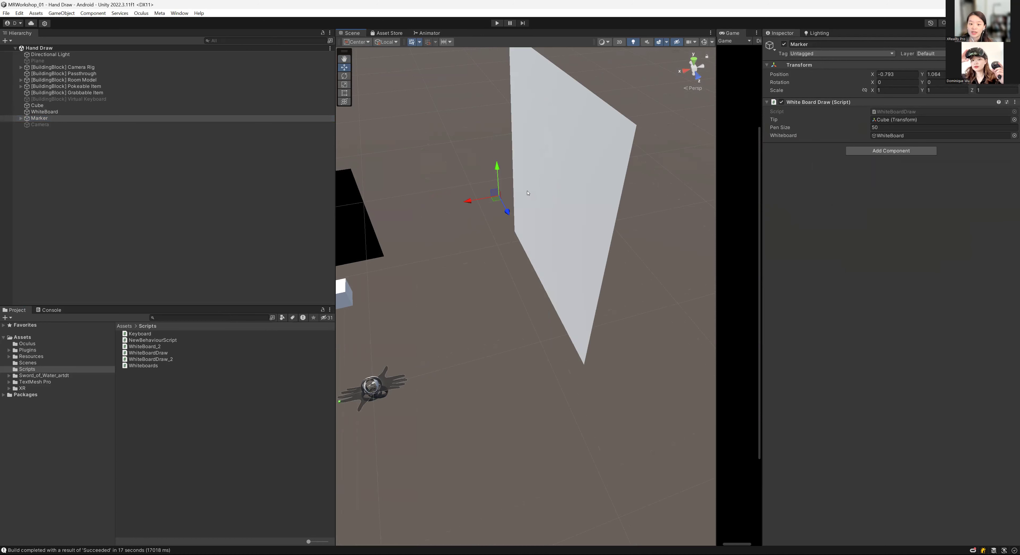
- Clear the selection, zoom in on the hand models and select the green cube at the index fingertip
{"action": "left_click", "coordinate": [573, 239]}
{"action": "middle_click_drag", "start_coordinate": [538, 285], "coordinate": [590, 233]}
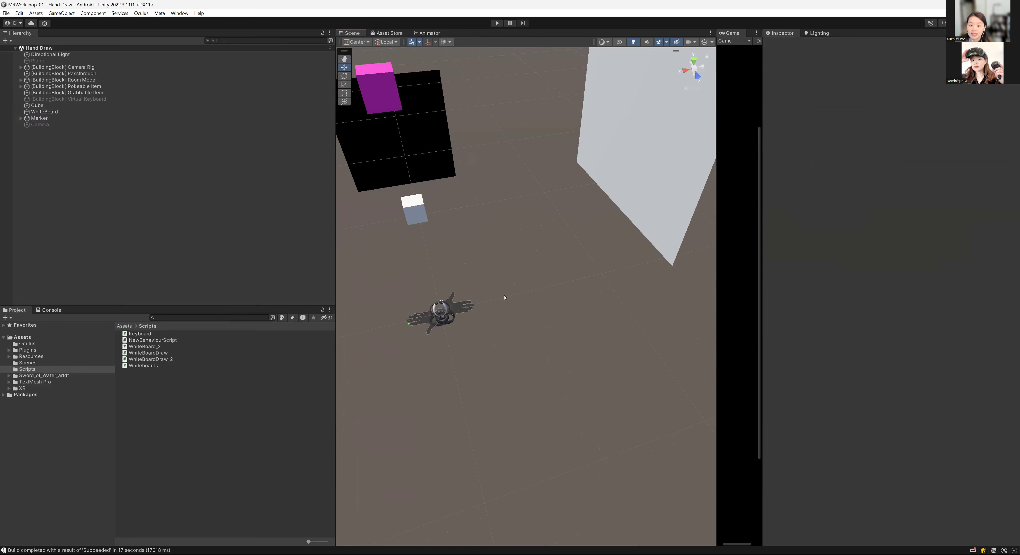
{"action": "scroll", "coordinate": [499, 300], "scroll_direction": "up", "scroll_amount": 3}
{"action": "middle_click_drag", "start_coordinate": [524, 285], "coordinate": [595, 246]}
{"action": "scroll", "coordinate": [516, 267], "scroll_direction": "up", "scroll_amount": 1}
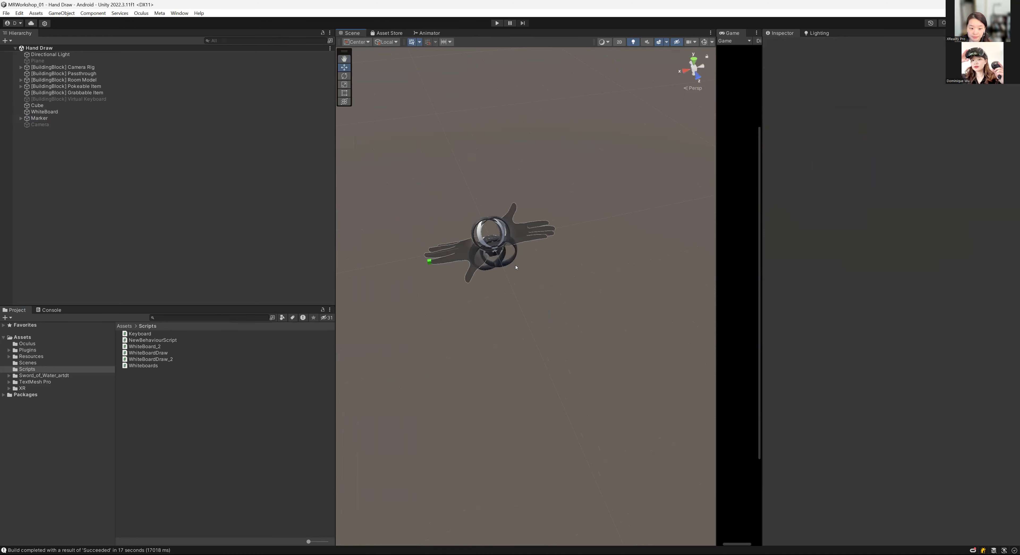
{"action": "right_click_drag", "start_coordinate": [494, 269], "coordinate": [480, 274]}
{"action": "scroll", "coordinate": [489, 270], "scroll_direction": "up", "scroll_amount": 2}
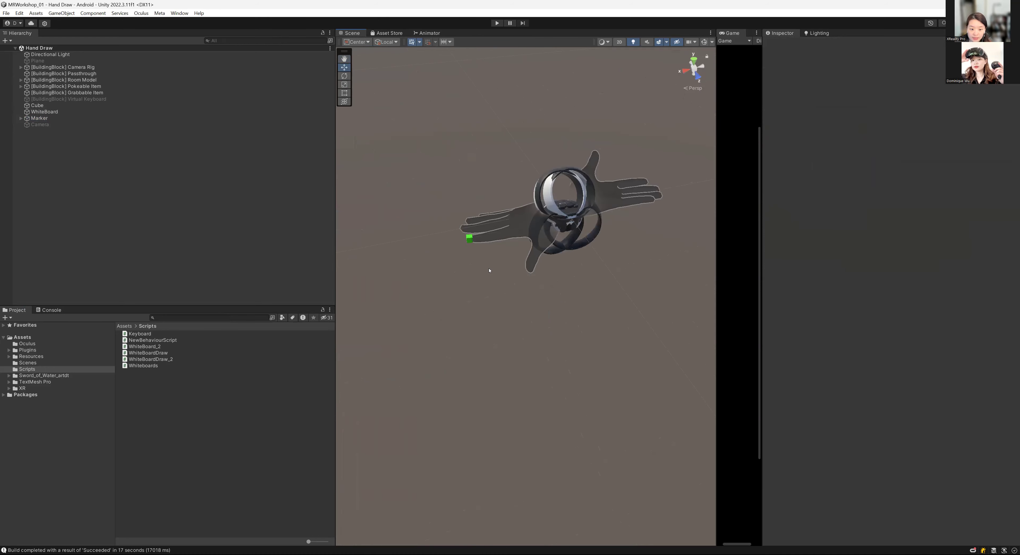
{"action": "scroll", "coordinate": [451, 236], "scroll_direction": "up", "scroll_amount": 2}
{"action": "left_click", "coordinate": [456, 227]}
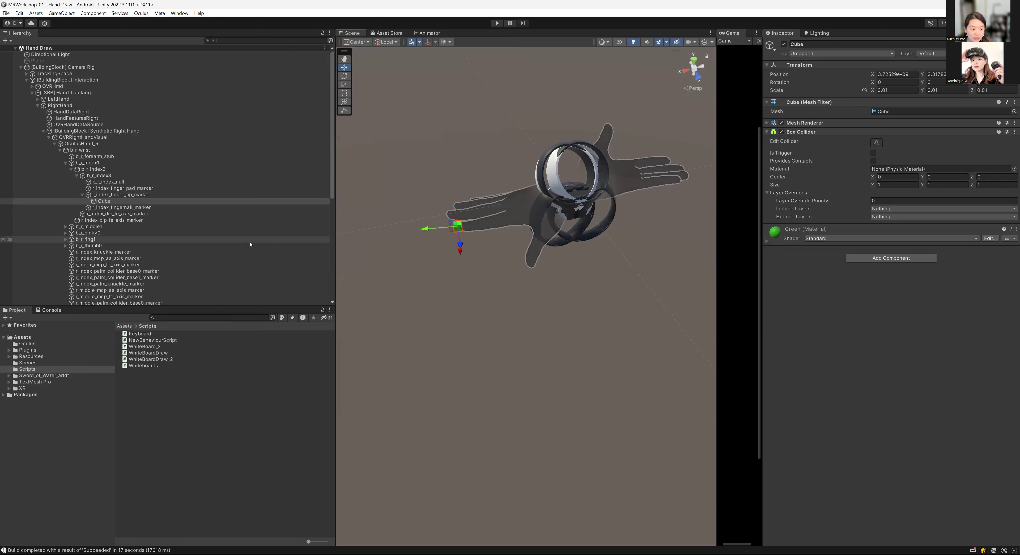
- Reselect the WhiteBoard object and further enlarge the Scene view by narrowing the Hierarchy
{"action": "scroll", "coordinate": [251, 242], "scroll_direction": "down", "scroll_amount": 10}
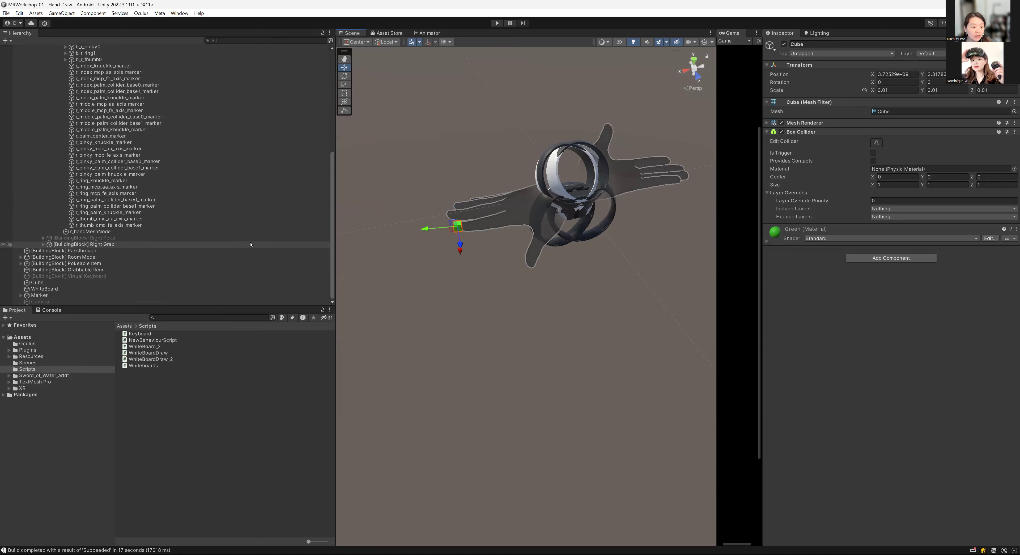
{"action": "left_click", "coordinate": [276, 289]}
{"action": "scroll", "coordinate": [585, 305], "scroll_direction": "up", "scroll_amount": 2}
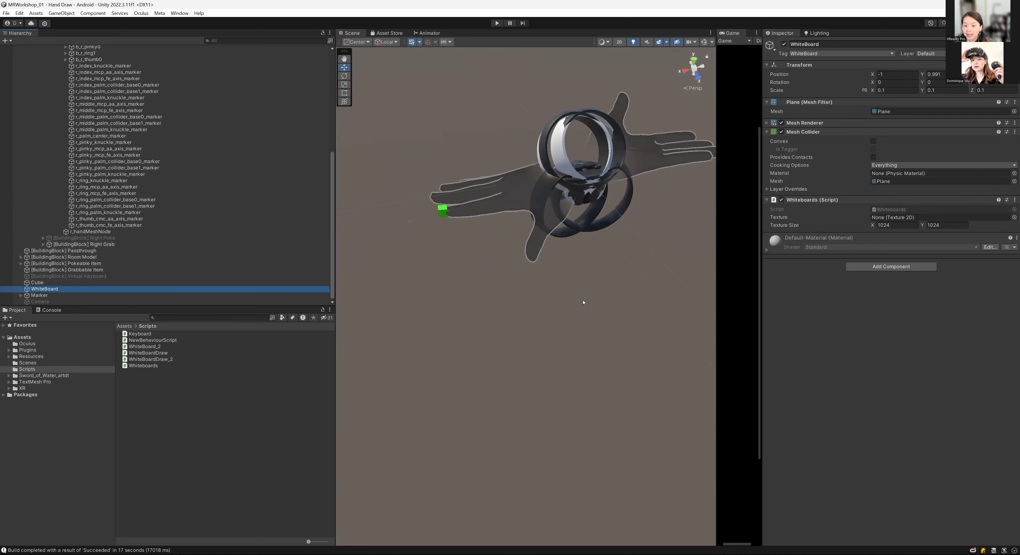
{"action": "middle_click_drag", "start_coordinate": [553, 297], "coordinate": [610, 303]}
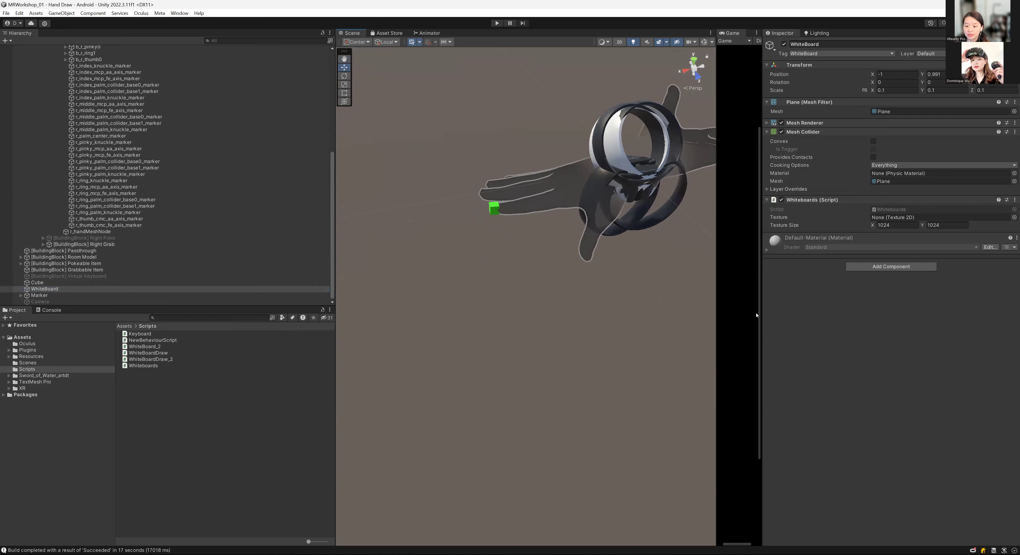
{"action": "left_click_drag", "start_coordinate": [784, 312], "coordinate": [773, 311]}
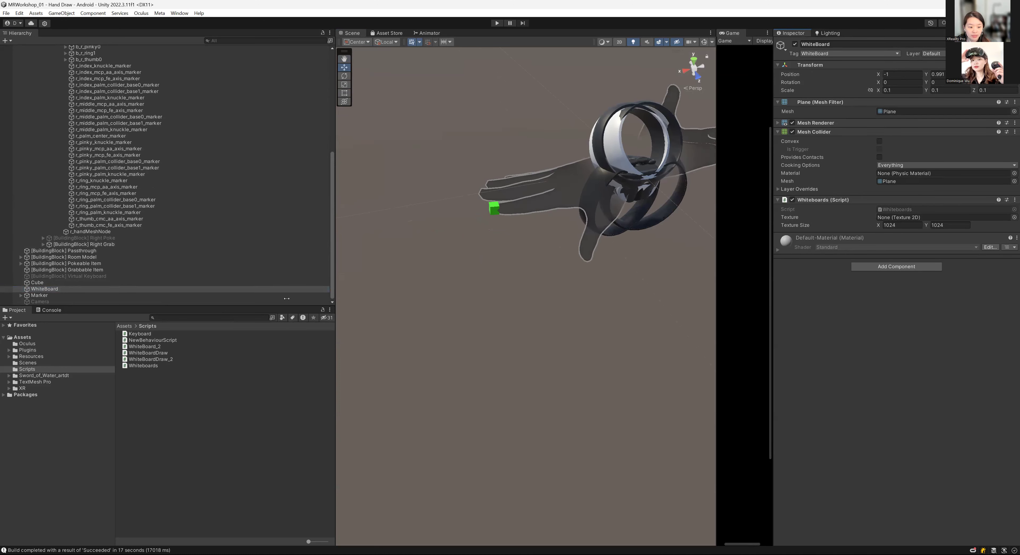
{"action": "left_click_drag", "start_coordinate": [287, 298], "coordinate": [246, 299]}
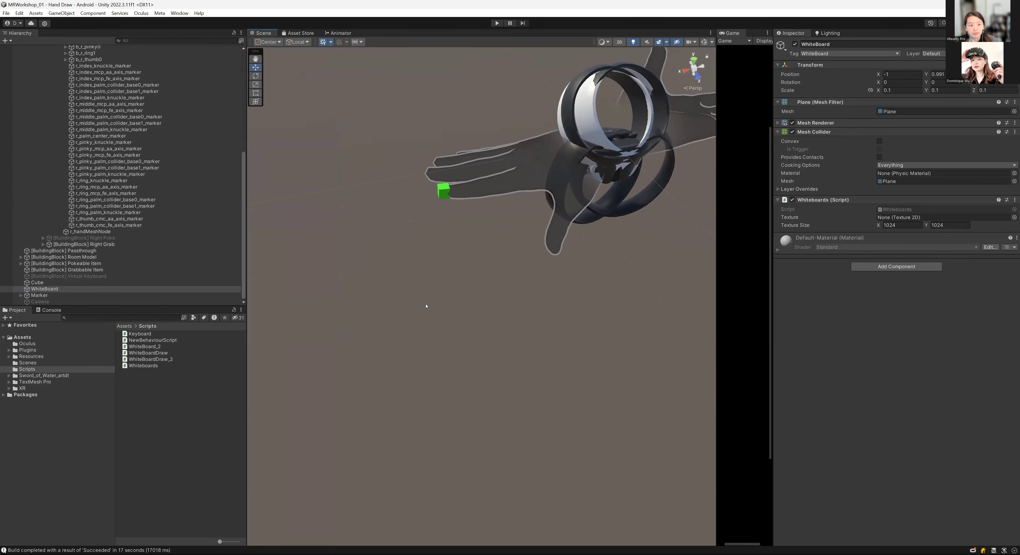
{"action": "scroll", "coordinate": [420, 305], "scroll_direction": "down", "scroll_amount": 6}
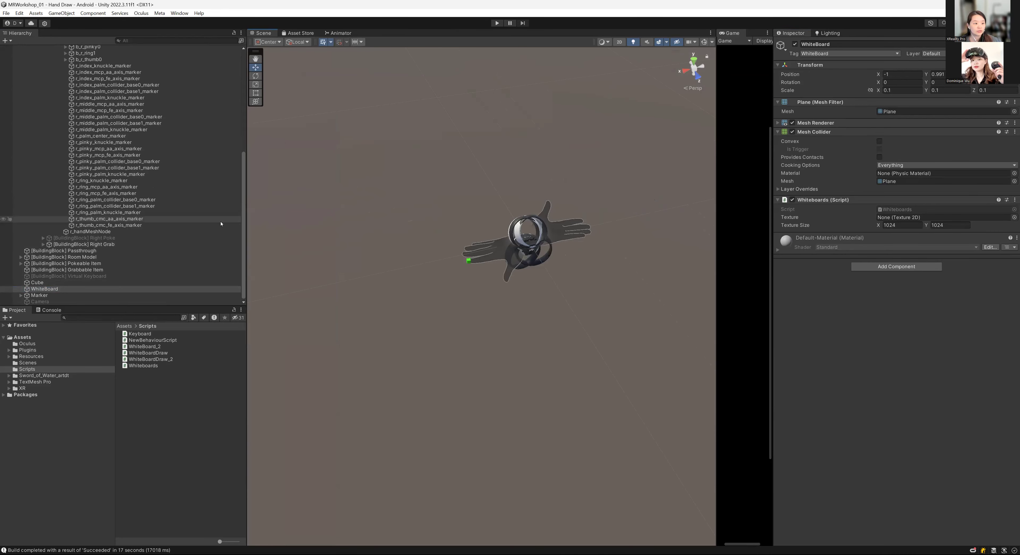
- Examine the right-hand bone hierarchy under the Camera Rig's Interaction block, selecting the b_r_thumb0 bone
{"action": "scroll", "coordinate": [221, 224], "scroll_direction": "up", "scroll_amount": 10}
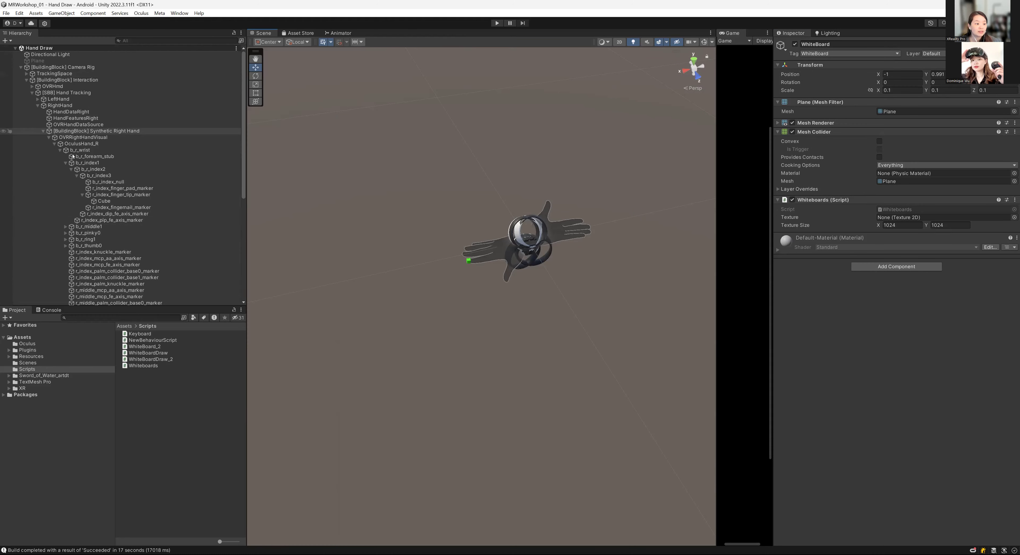
{"action": "left_click", "coordinate": [25, 80]}
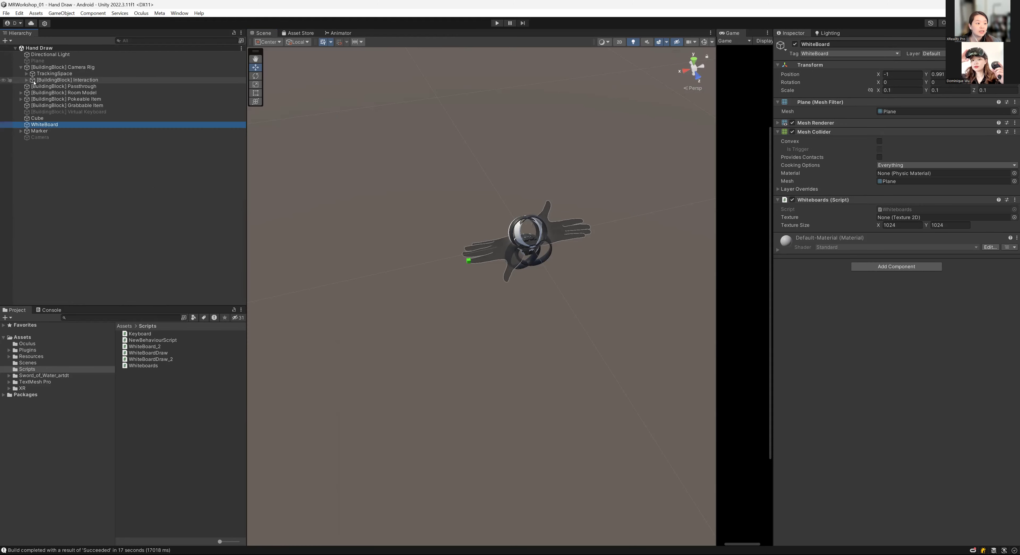
{"action": "left_click", "coordinate": [26, 80]}
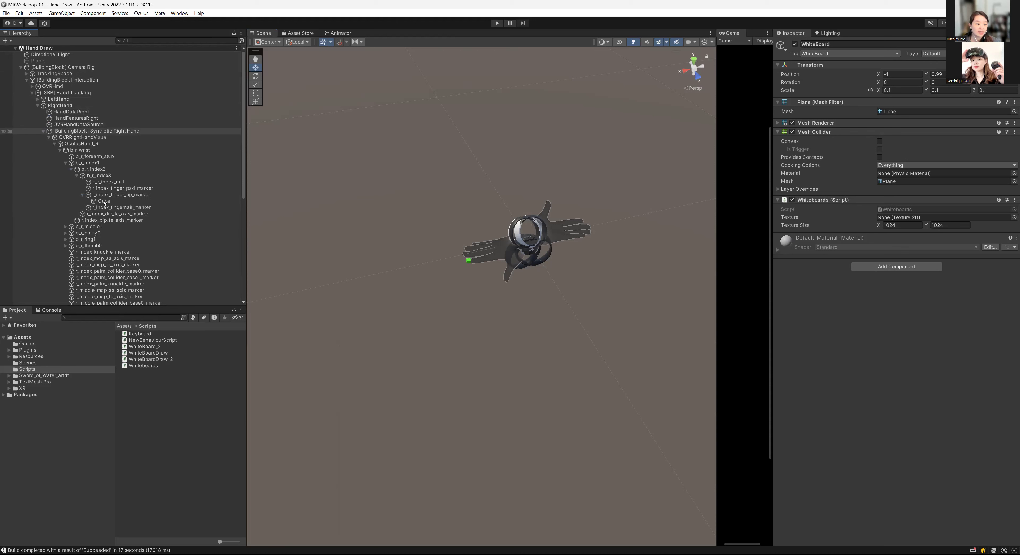
{"action": "scroll", "coordinate": [97, 186], "scroll_direction": "down", "scroll_amount": 4}
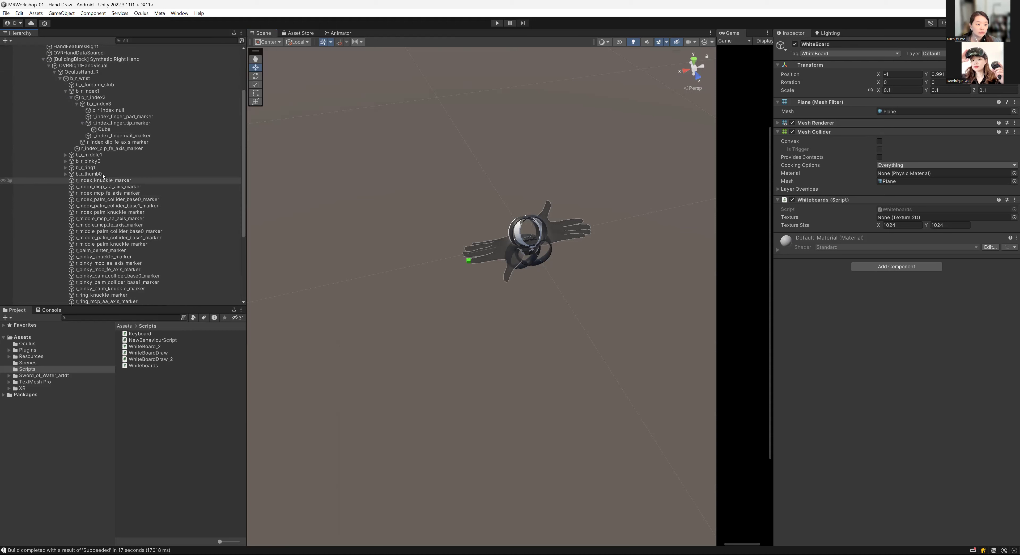
{"action": "left_click", "coordinate": [104, 175]}
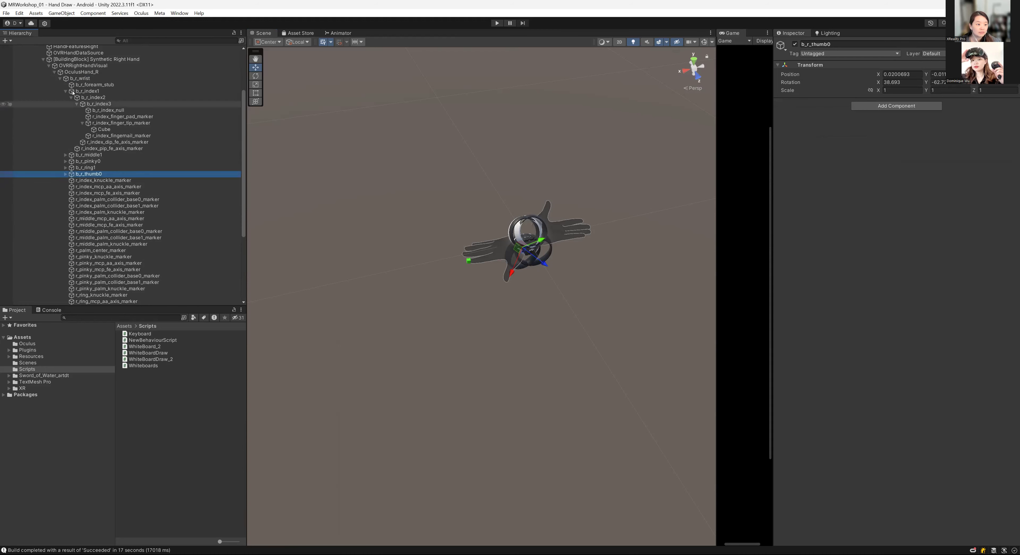
{"action": "scroll", "coordinate": [87, 157], "scroll_direction": "up", "scroll_amount": 4}
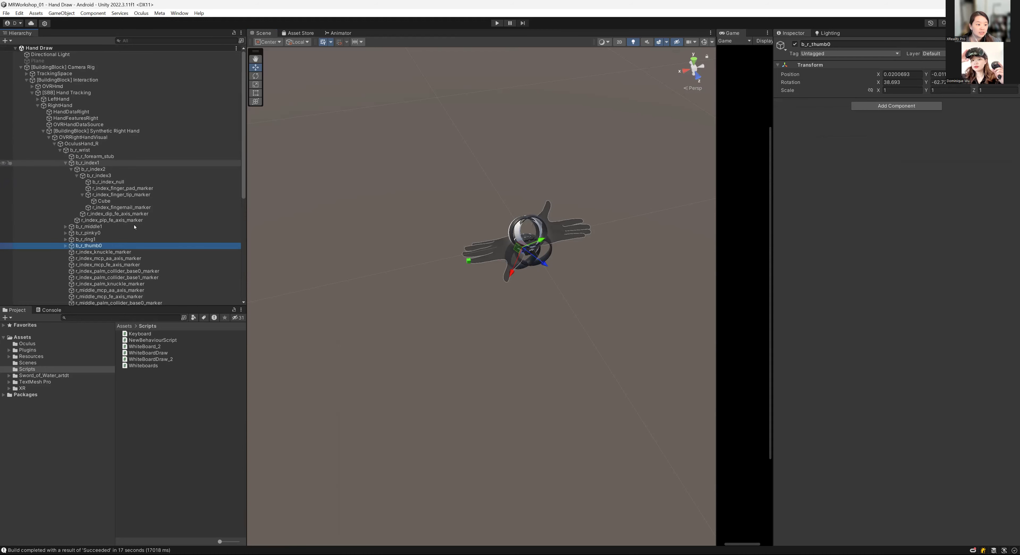
- Select r_index_finger_tip_marker and its child Cube, and inspect the cube close up on the fingertip
{"action": "left_click", "coordinate": [100, 197]}
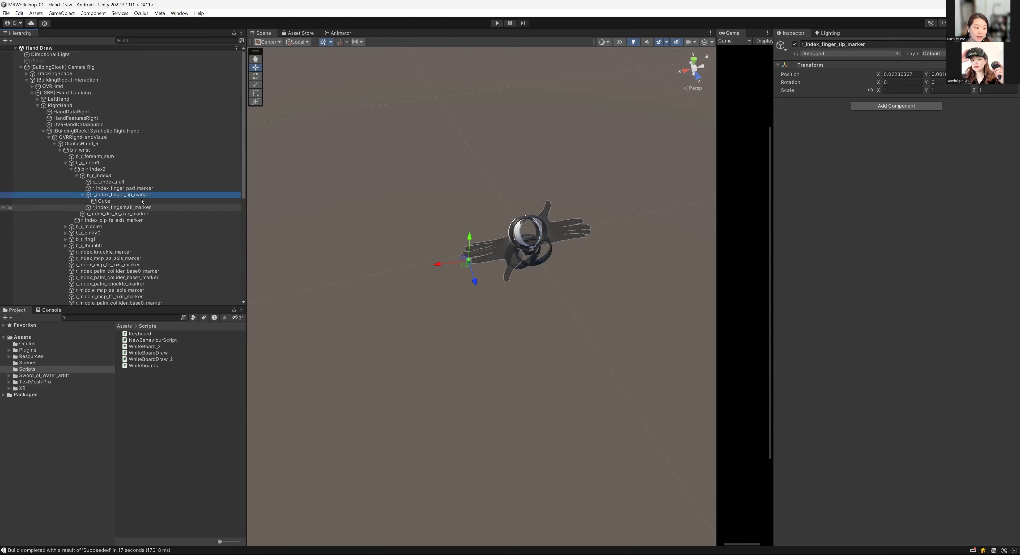
{"action": "left_click", "coordinate": [104, 201]}
{"action": "scroll", "coordinate": [476, 320], "scroll_direction": "up", "scroll_amount": 2}
{"action": "scroll", "coordinate": [476, 320], "scroll_direction": "up", "scroll_amount": 4}
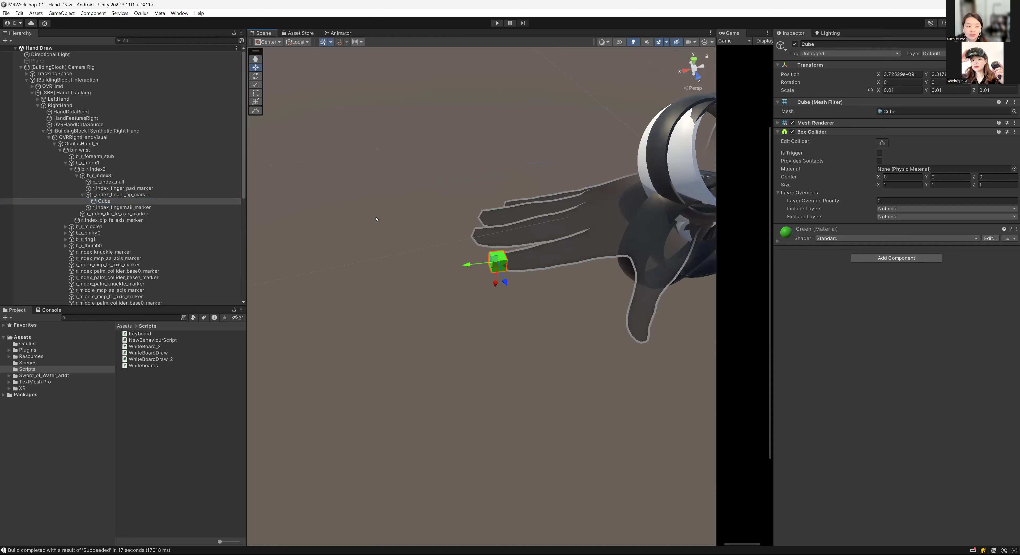
- Select the WhiteBoard object again and view it together with the hands and the other scene objects
{"action": "scroll", "coordinate": [133, 293], "scroll_direction": "down", "scroll_amount": 10}
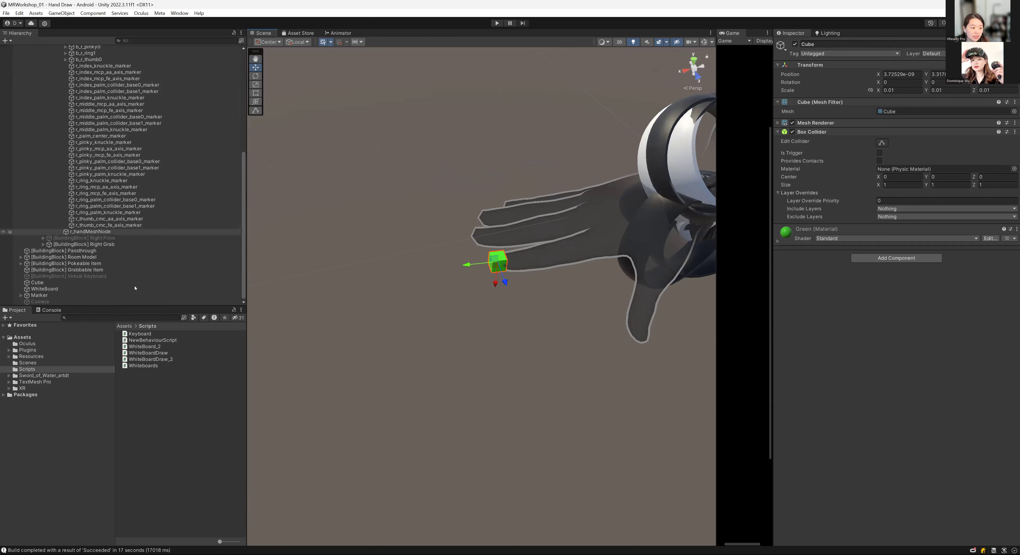
{"action": "left_click", "coordinate": [134, 289]}
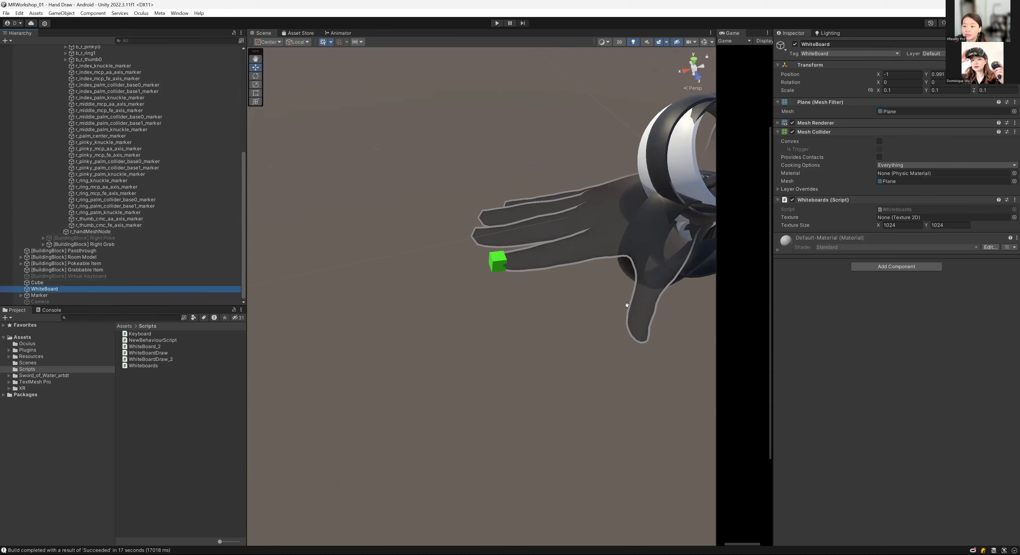
{"action": "scroll", "coordinate": [486, 332], "scroll_direction": "down", "scroll_amount": 6}
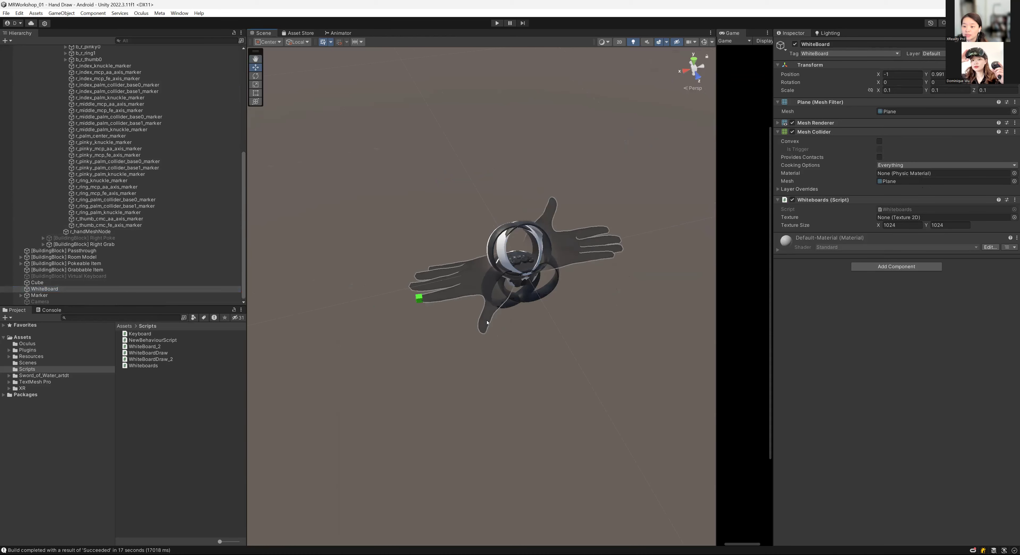
{"action": "scroll", "coordinate": [487, 323], "scroll_direction": "down", "scroll_amount": 6}
{"action": "left_click_drag", "start_coordinate": [355, 342], "coordinate": [515, 345], "text": "alt"}
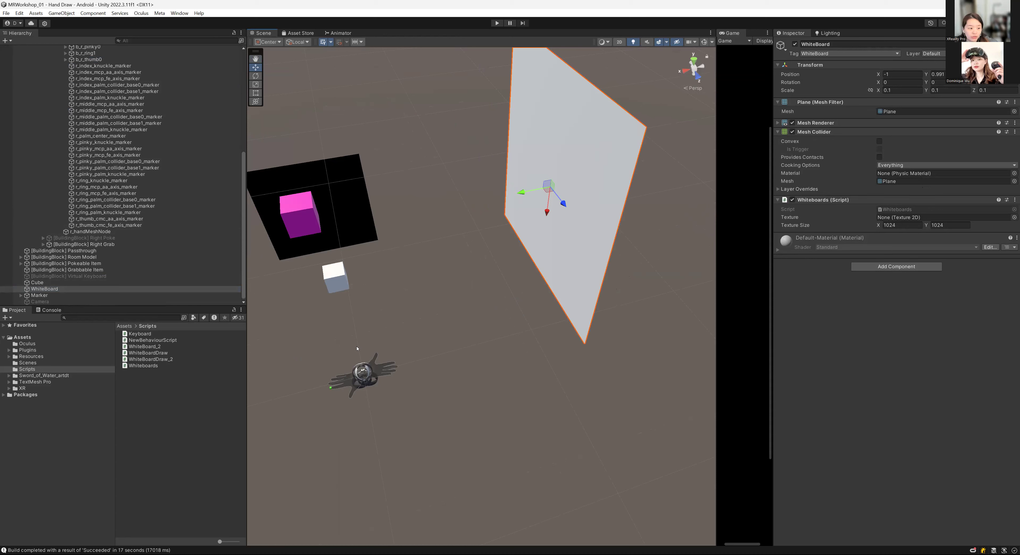
{"action": "middle_click_drag", "start_coordinate": [406, 333], "coordinate": [486, 313]}
- Collapse the Camera Rig hierarchy and pick the WhiteBoard object in the shortened object list
{"action": "scroll", "coordinate": [123, 190], "scroll_direction": "up", "scroll_amount": 10}
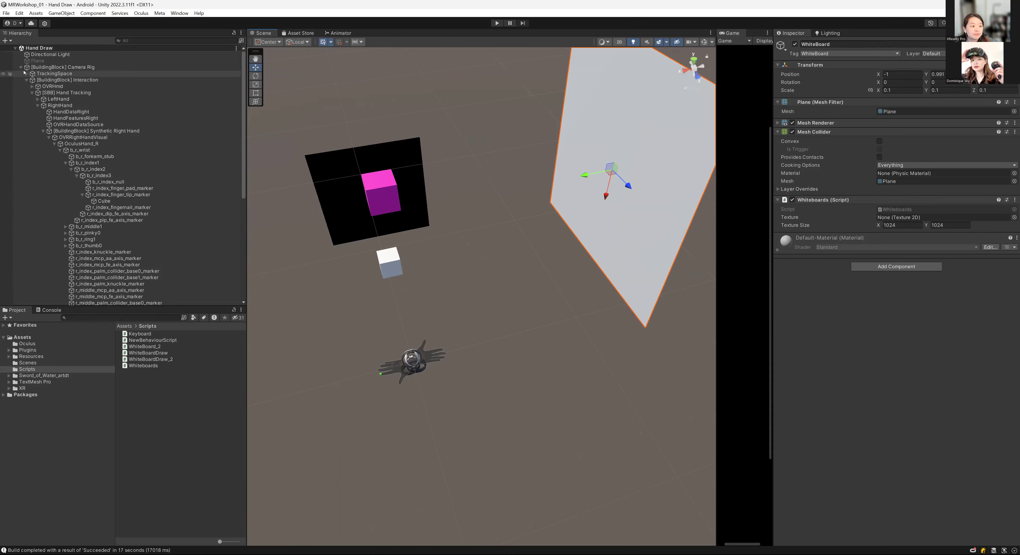
{"action": "left_click", "coordinate": [20, 67]}
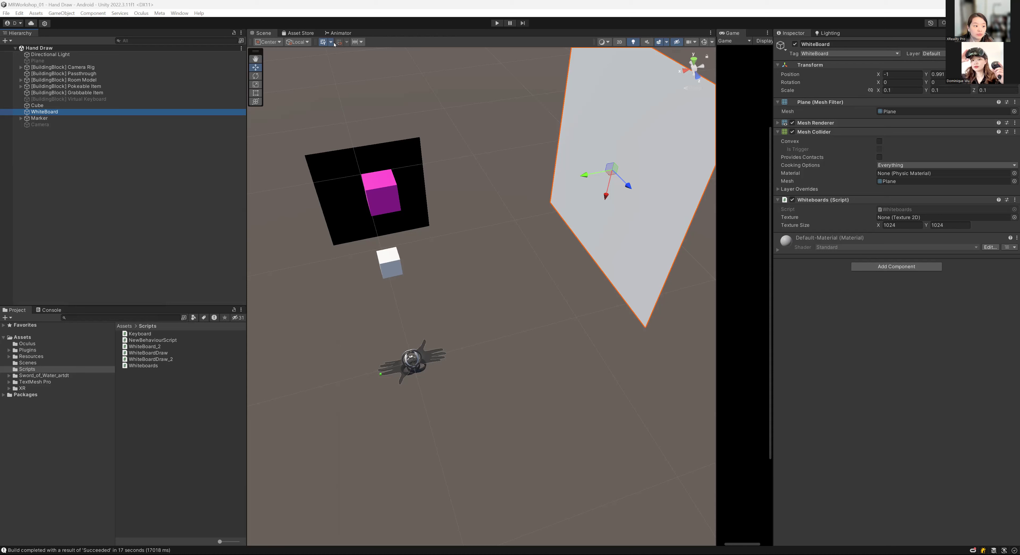
{"action": "left_click", "coordinate": [104, 113]}
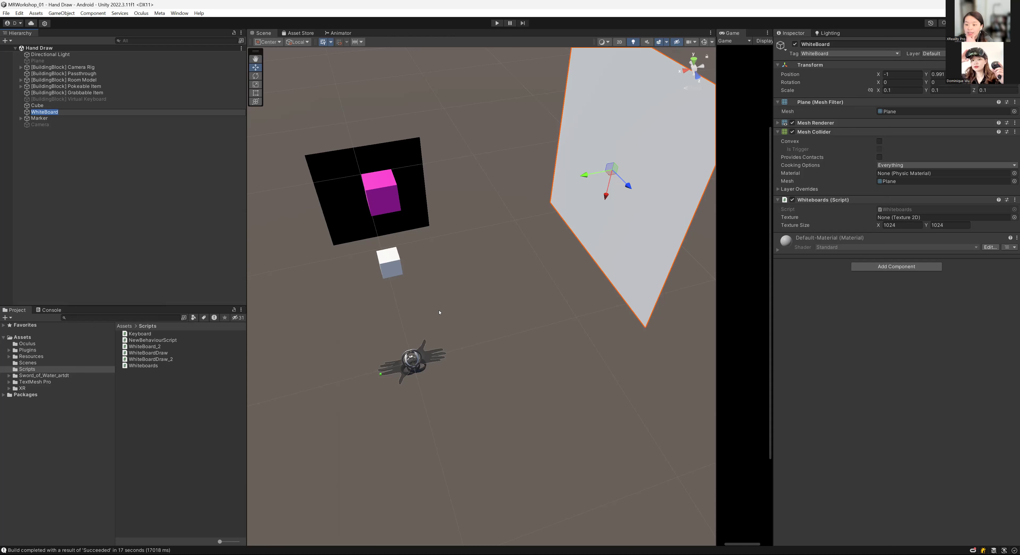
- Select the Marker object and examine its White Board Draw script settings, focusing on the Pen Size value
{"action": "left_click", "coordinate": [94, 119]}
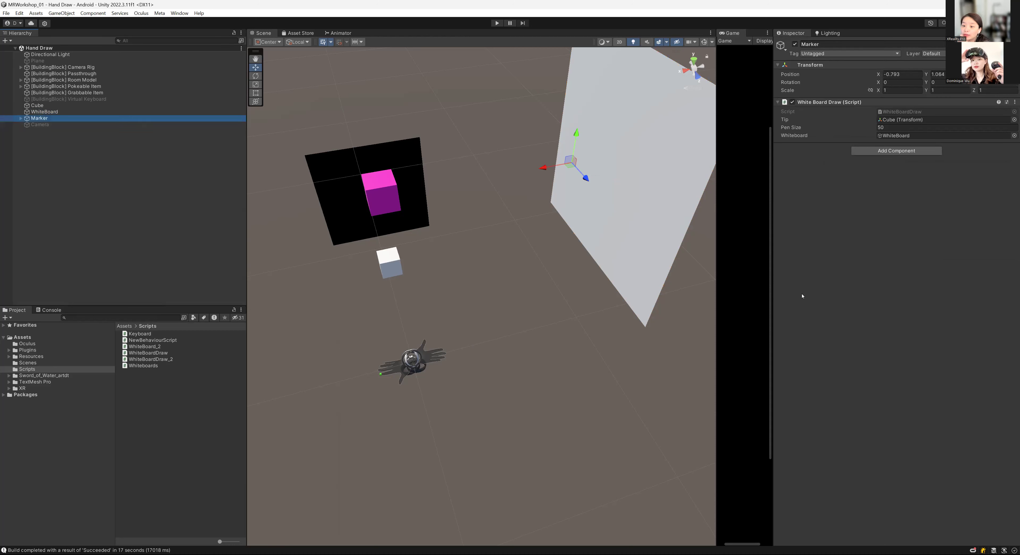
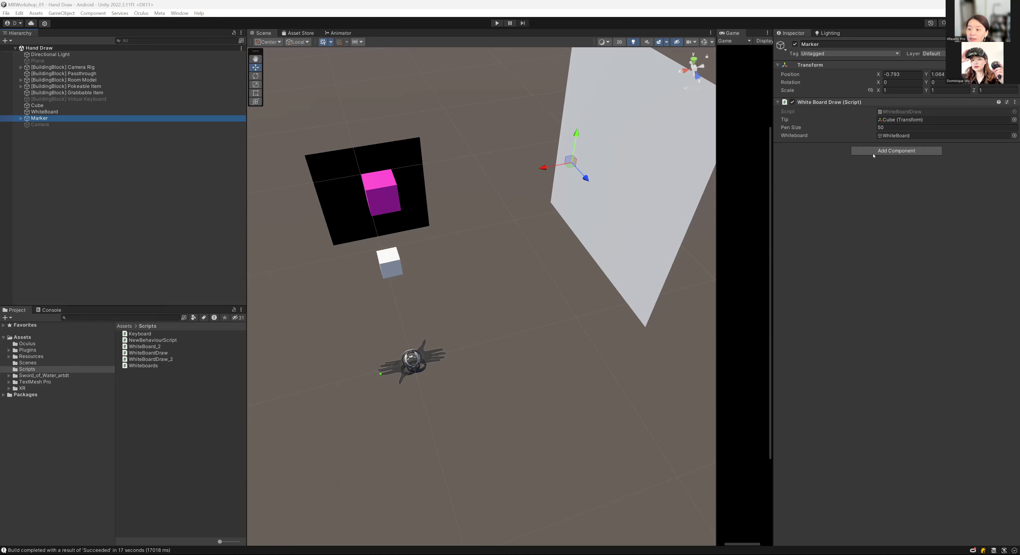
{"action": "left_click", "coordinate": [879, 128]}
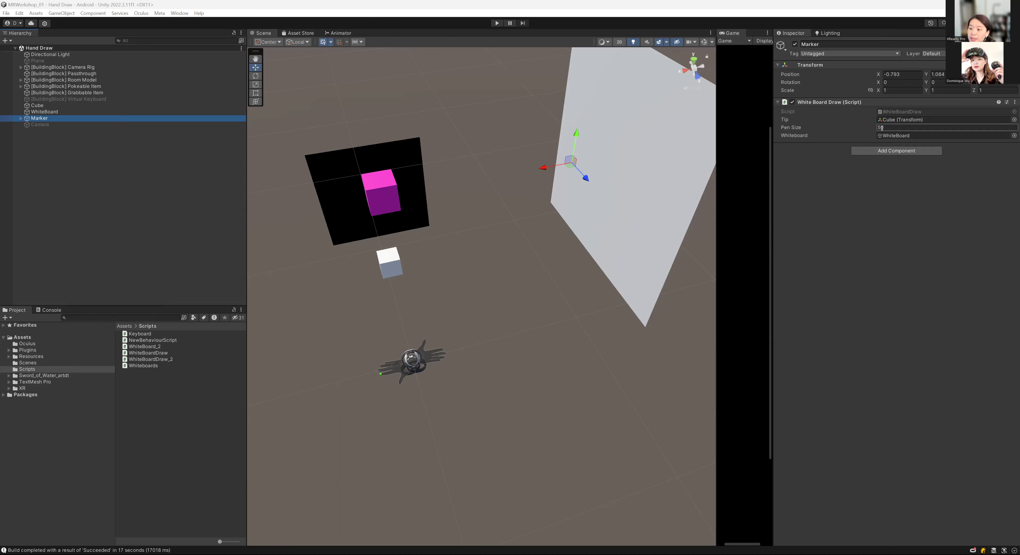
{"action": "key", "text": "Return"}
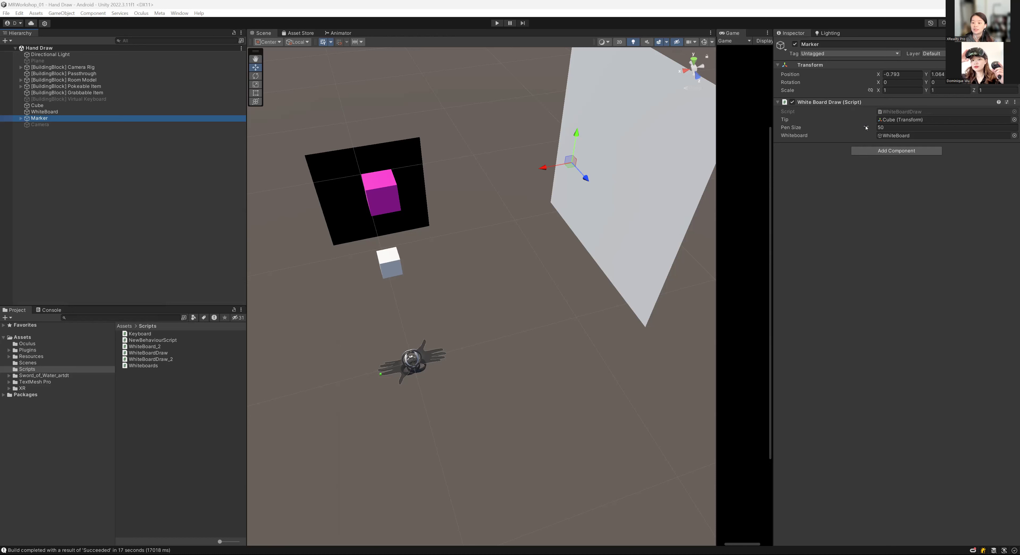
{"action": "left_click", "coordinate": [911, 127]}
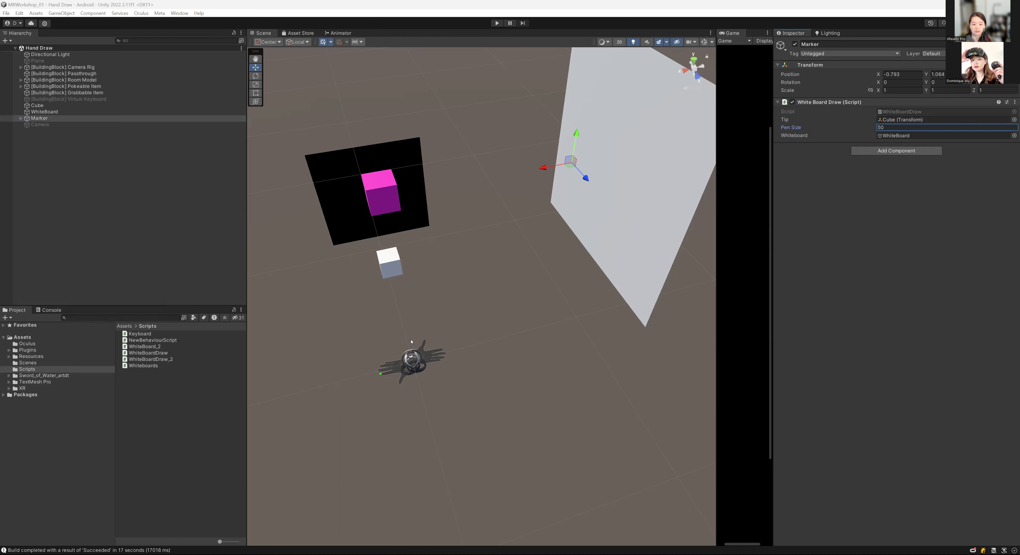
- Select the green cube on the right index fingertip and inspect its components and place in the hand hierarchy
{"action": "key", "text": "f"}
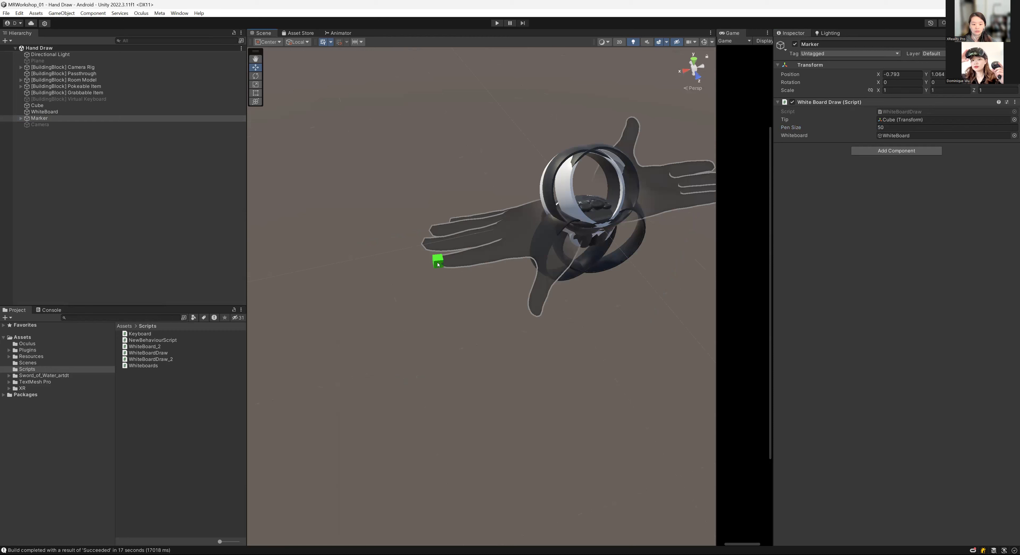
{"action": "left_click", "coordinate": [438, 263]}
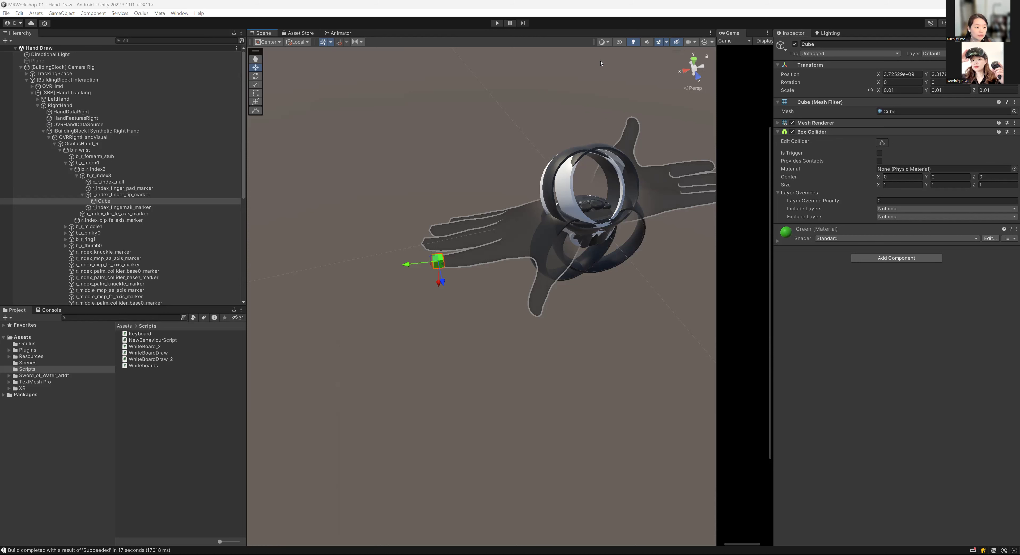
- Select the WhiteBoard object, followed by the Marker object, to review the Marker's White Board Draw script again
{"action": "scroll", "coordinate": [147, 253], "scroll_direction": "down", "scroll_amount": 10}
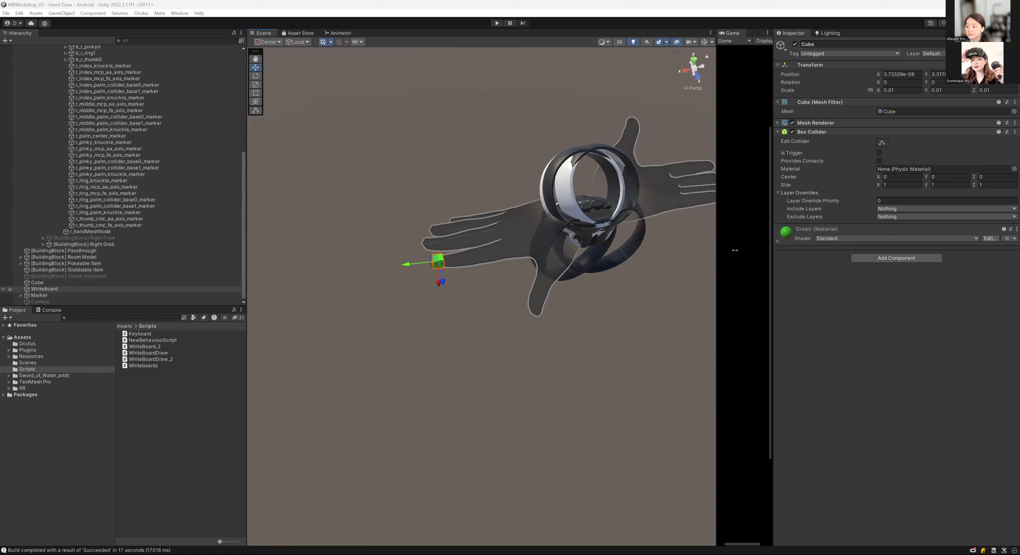
{"action": "left_click", "coordinate": [151, 291]}
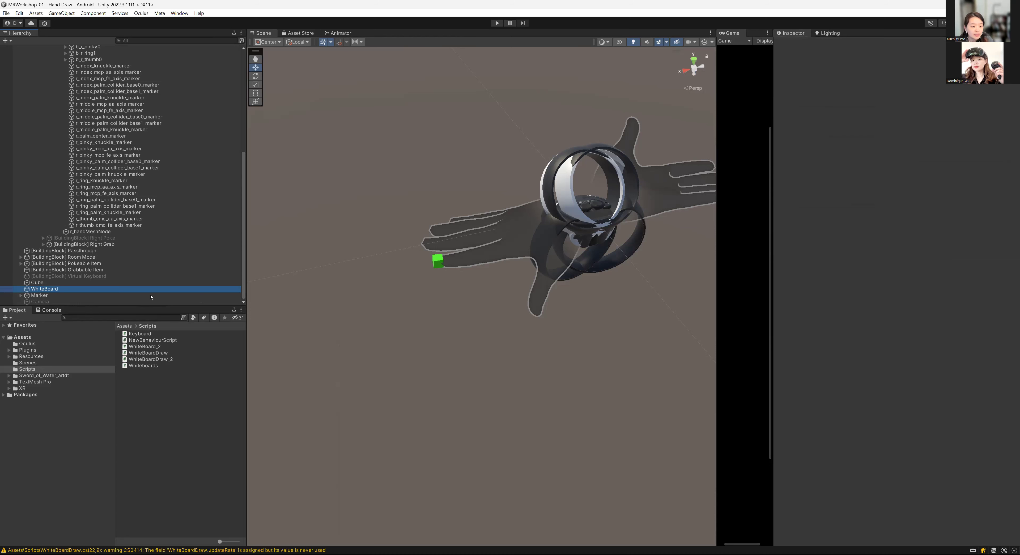
{"action": "left_click", "coordinate": [198, 296]}
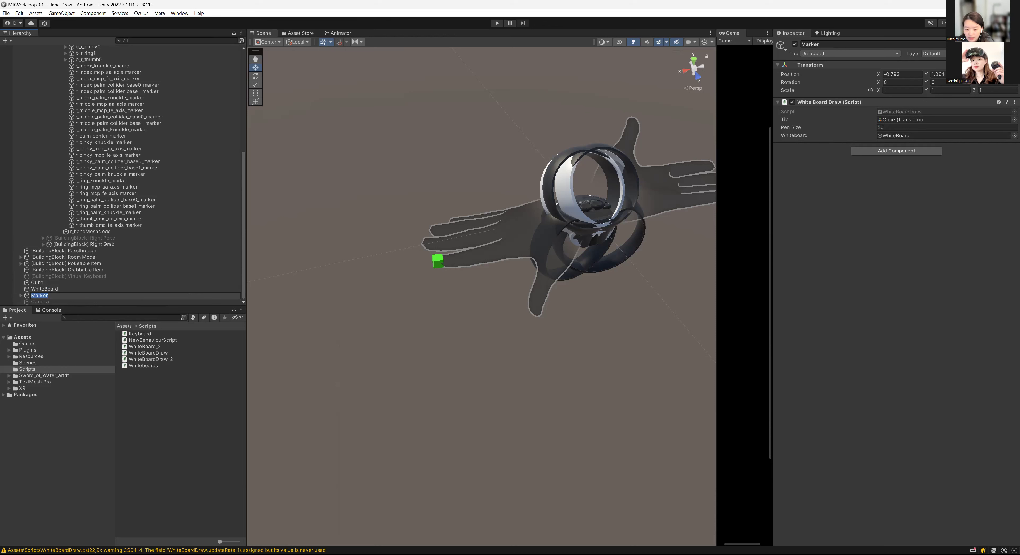
{"action": "left_click", "coordinate": [13, 26]}
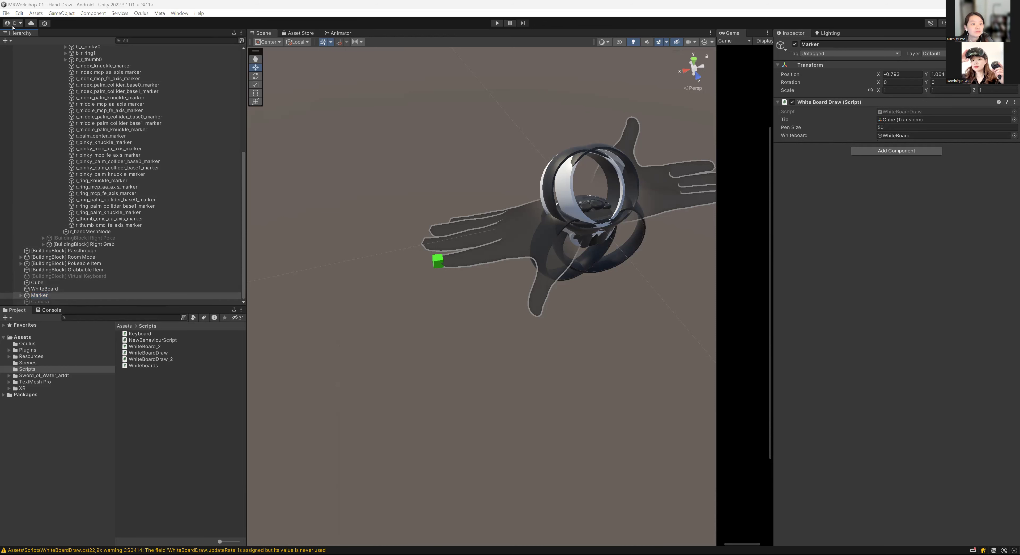